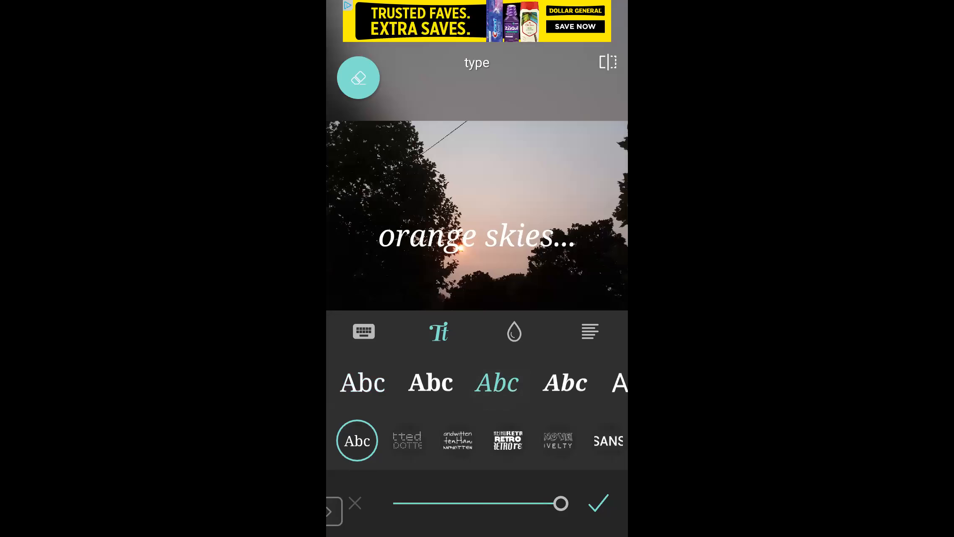
# Step: Color the "orange skies..." text golden yellow and apply it to the sunset photo
pyautogui.click(514, 331)
pyautogui.moveTo(475, 449); pyautogui.dragTo(381, 449)
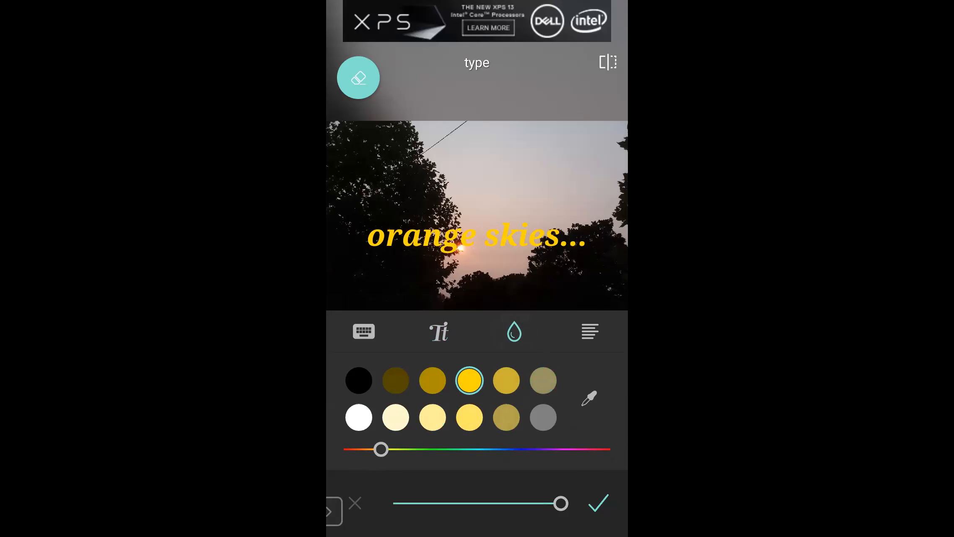
pyautogui.click(598, 503)
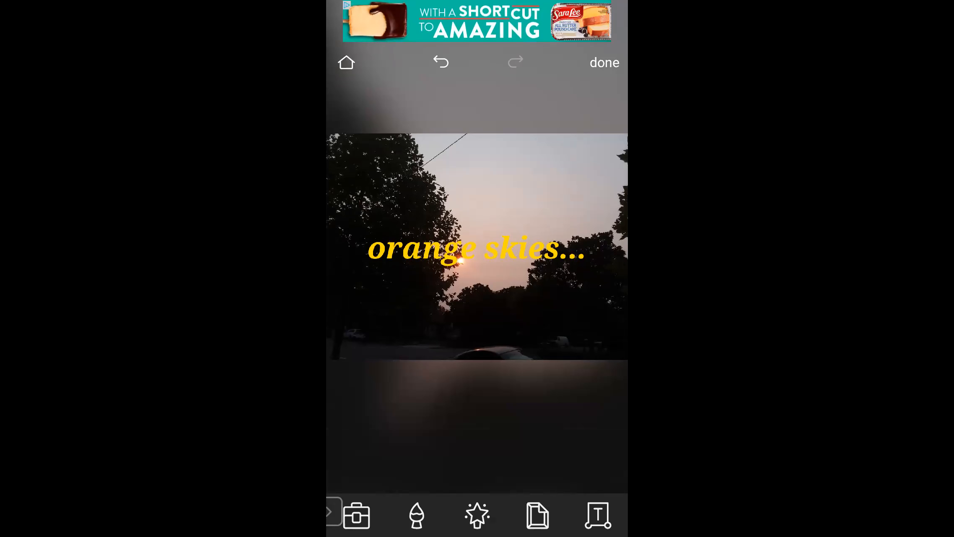
pyautogui.click(334, 510)
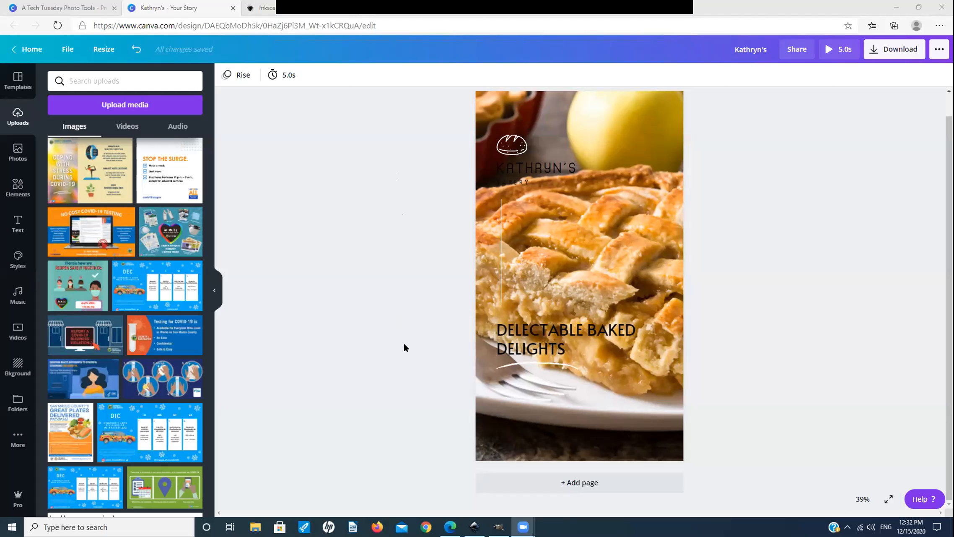
# Step: Switch to GIMP to view the geese photo, and return to the Canva design
pyautogui.moveTo(500, 526)
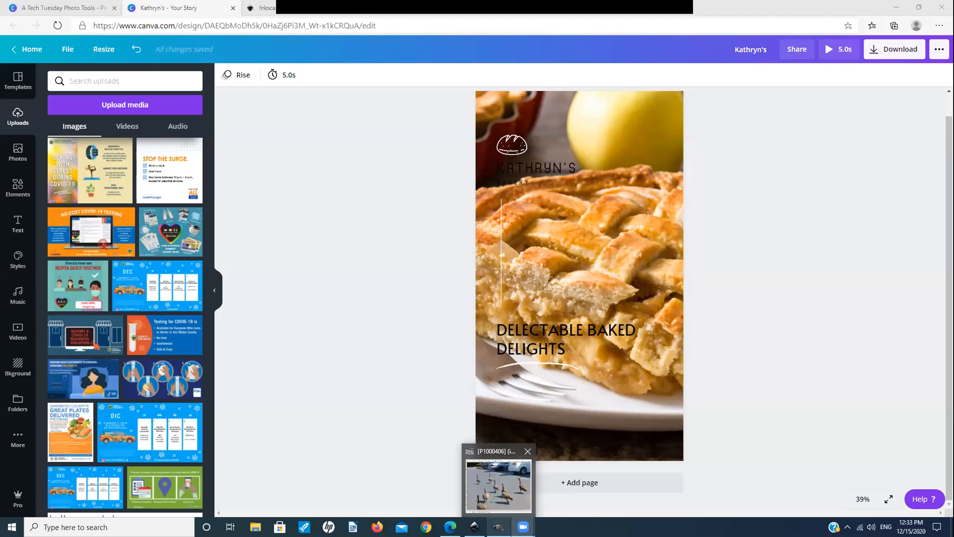
pyautogui.click(499, 486)
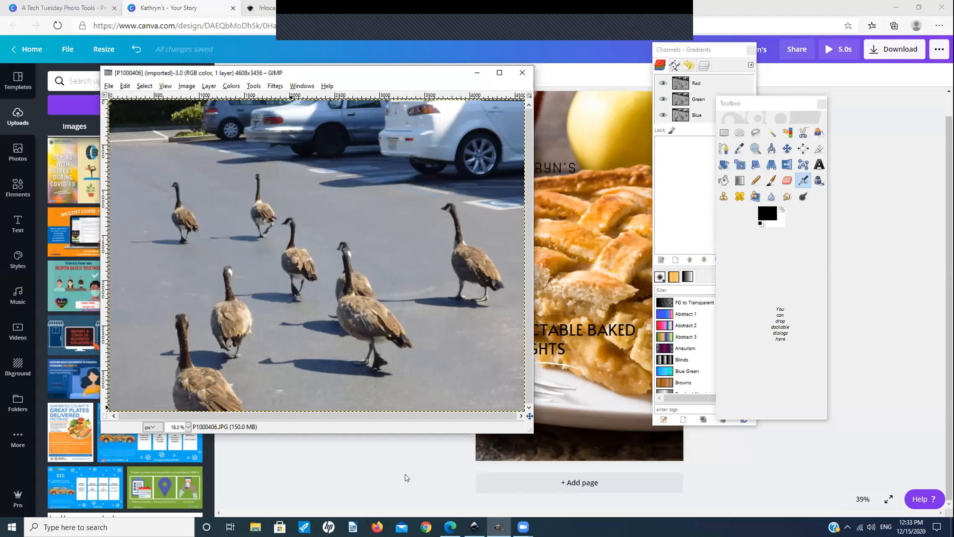
pyautogui.click(406, 477)
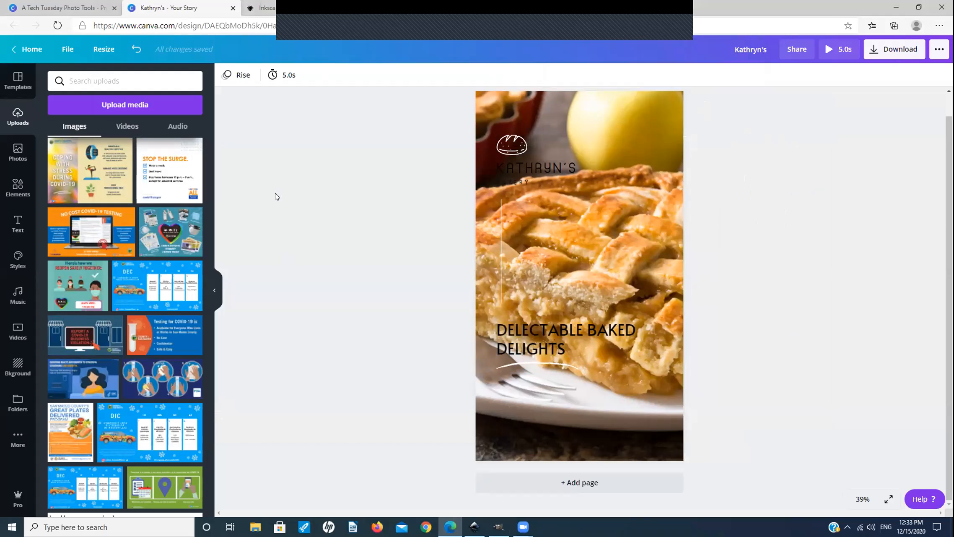
# Step: Resize the bakery story to Facebook Cover, 2050 × 780 px, and apply the summer template "Withstand the tide."
pyautogui.click(102, 48)
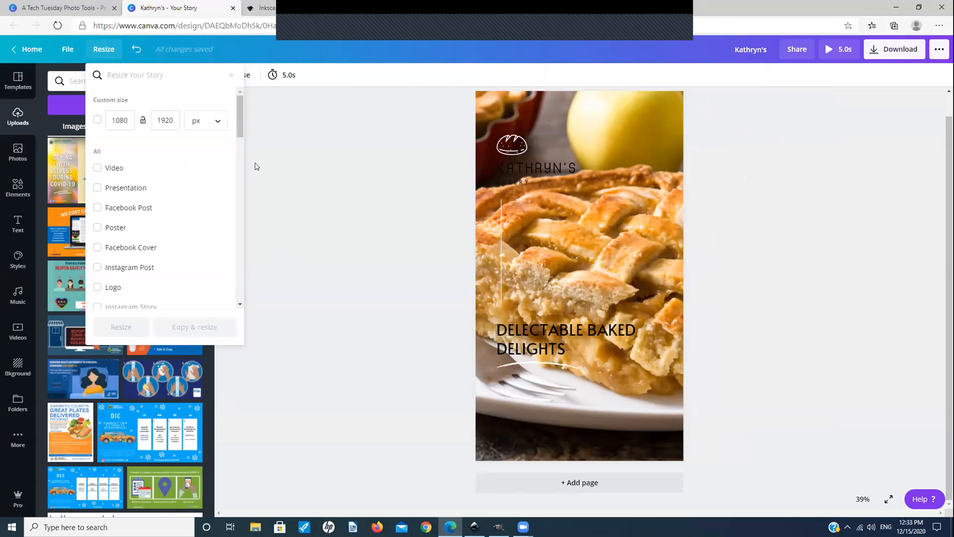
pyautogui.scroll(-2, 184, 183)
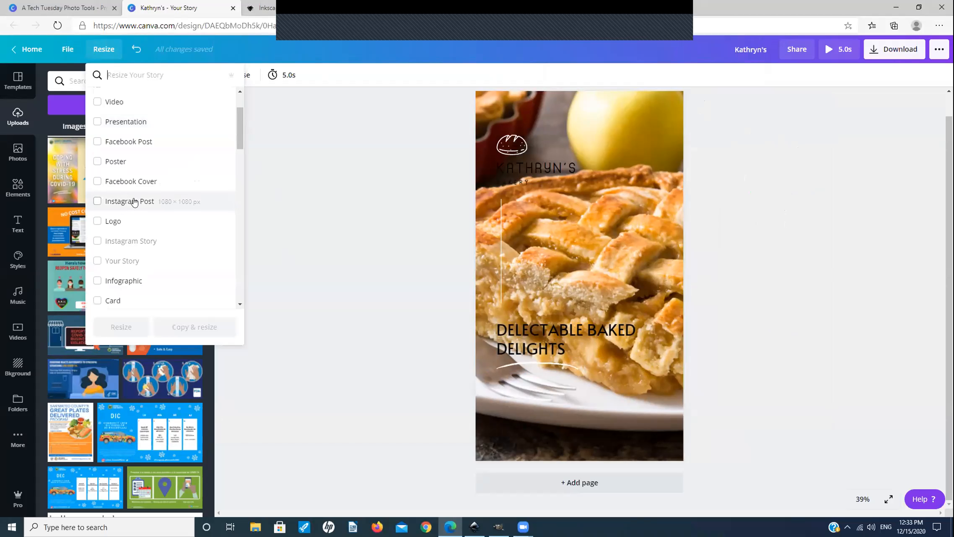
pyautogui.click(132, 180)
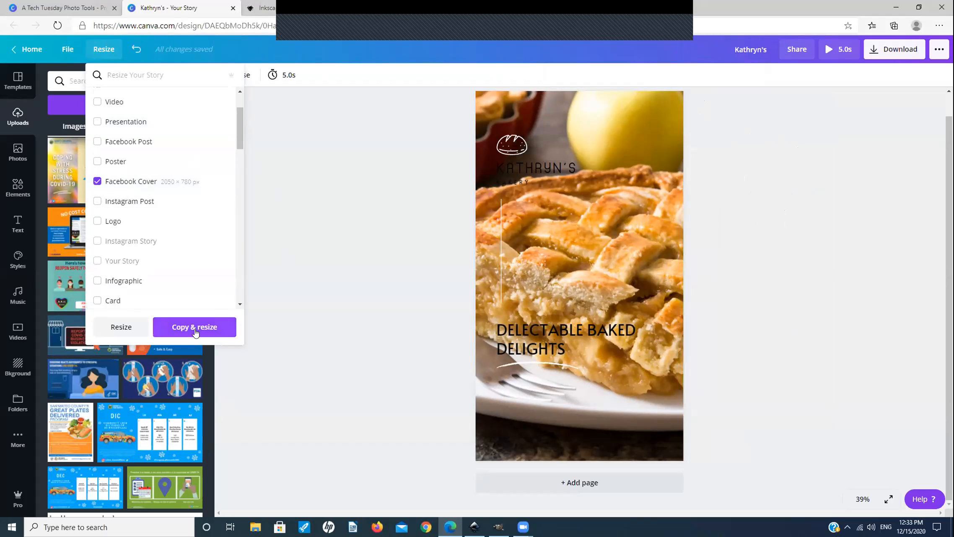
pyautogui.click(110, 334)
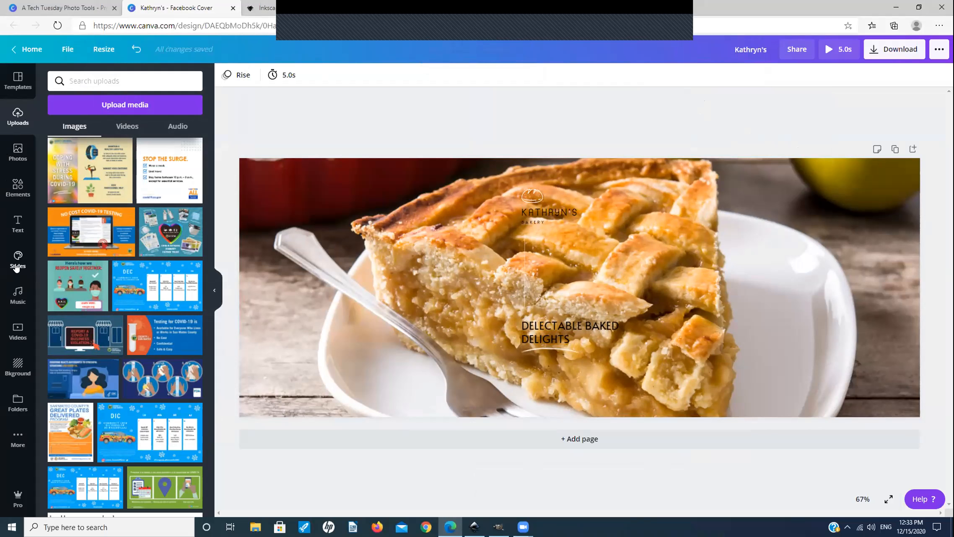
pyautogui.click(18, 80)
pyautogui.click(107, 205)
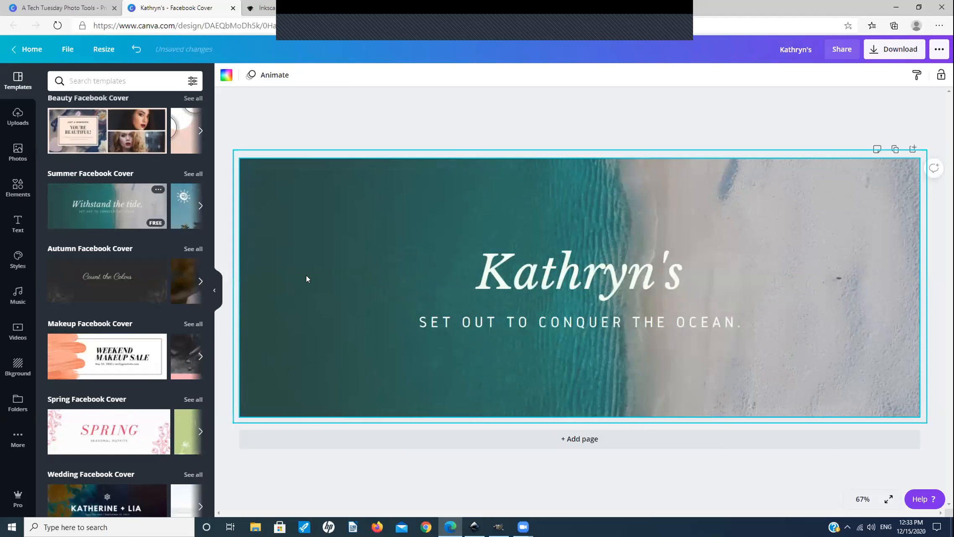
# Step: Try the Whimsical filter on the beach background photo, set the filter to None, and set the tint to 69
pyautogui.click(275, 319)
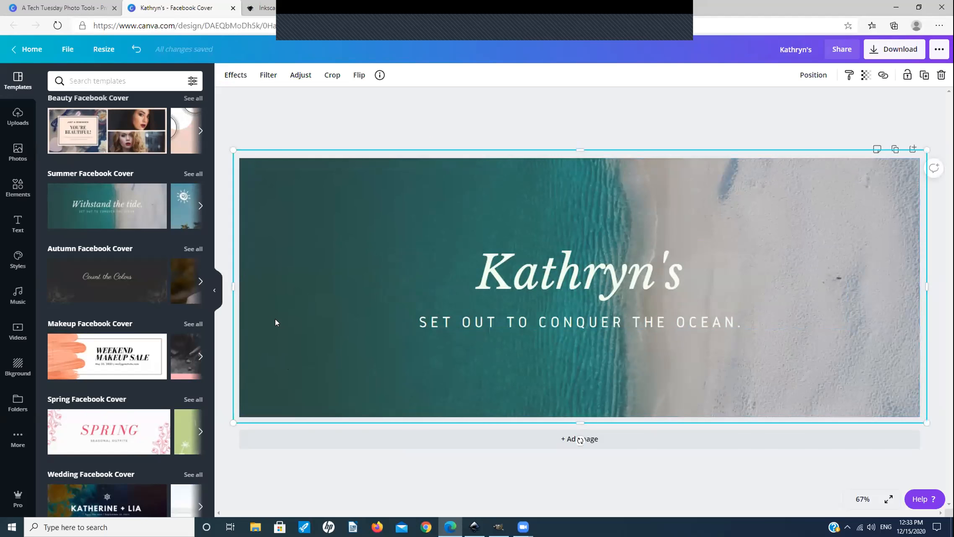
pyautogui.click(268, 75)
pyautogui.click(146, 209)
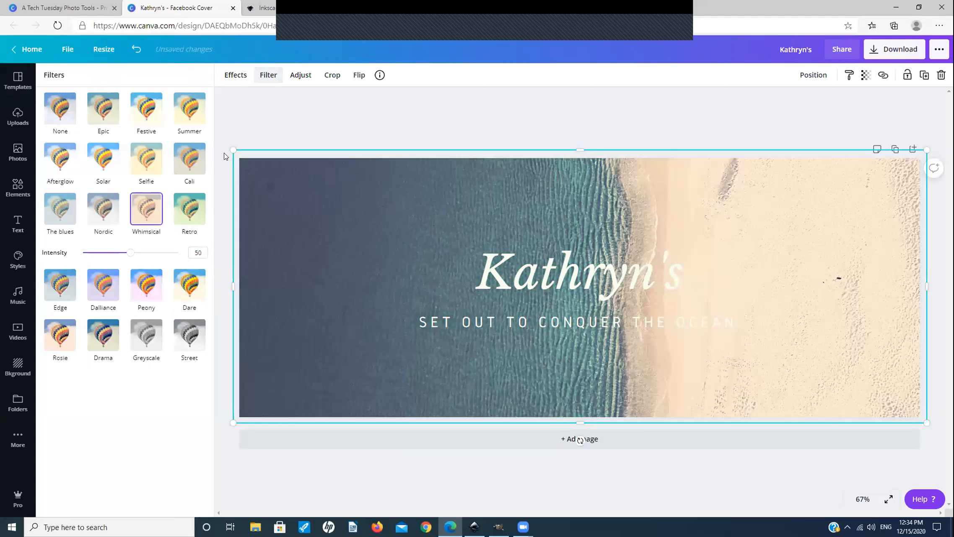
pyautogui.click(59, 107)
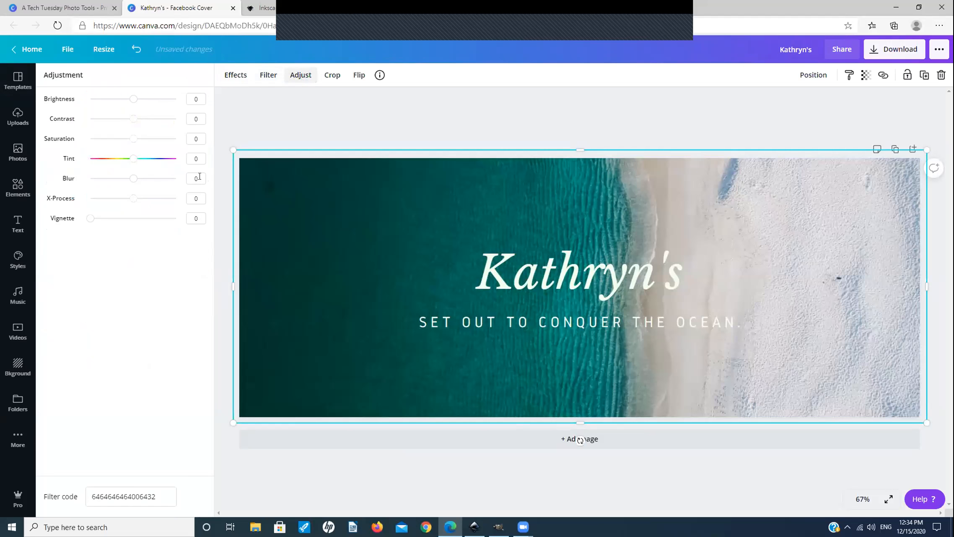
pyautogui.moveTo(133, 158); pyautogui.dragTo(162, 158)
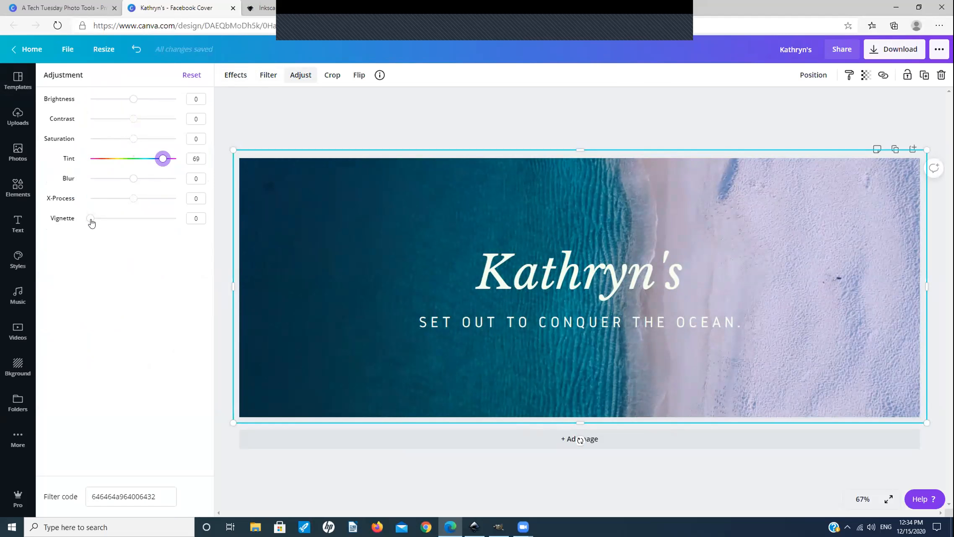
# Step: Try the vignette and a brightness of -100 on the background photo, and return both adjustments to 0
pyautogui.moveTo(144, 218); pyautogui.dragTo(57, 211)
pyautogui.moveTo(154, 99); pyautogui.dragTo(47, 100)
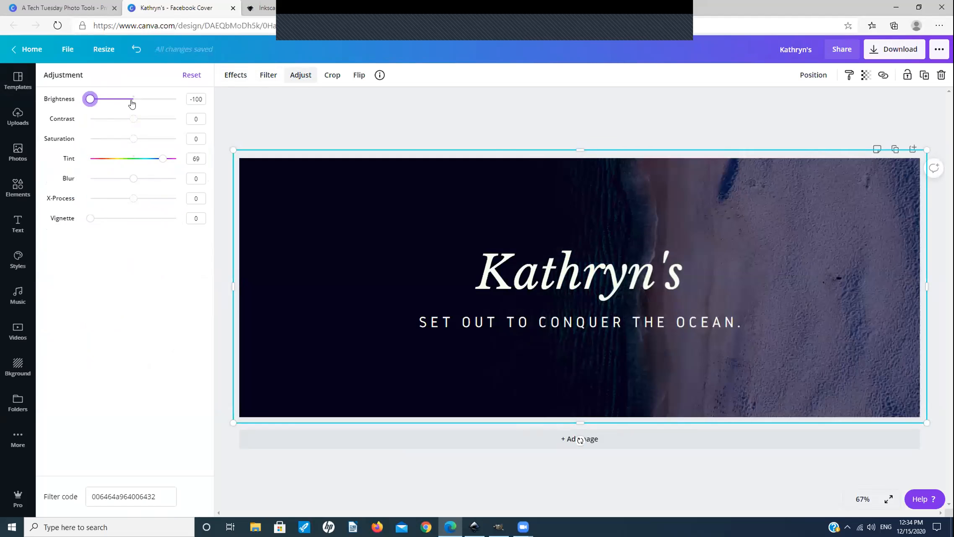
pyautogui.click(130, 99)
pyautogui.moveTo(131, 99); pyautogui.dragTo(135, 140)
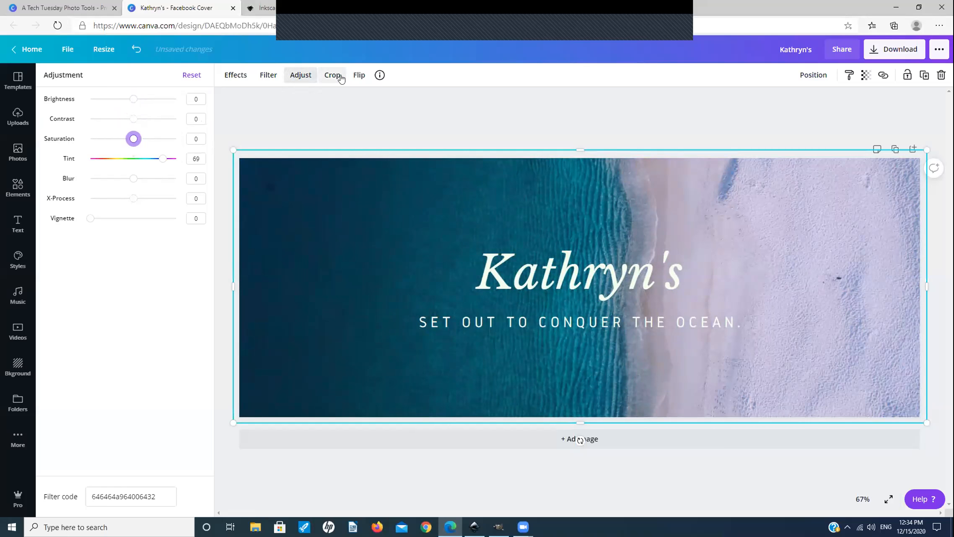
# Step: Preview the Micro pixelate effect on the background photo, open its settings, and discard it
pyautogui.click(265, 81)
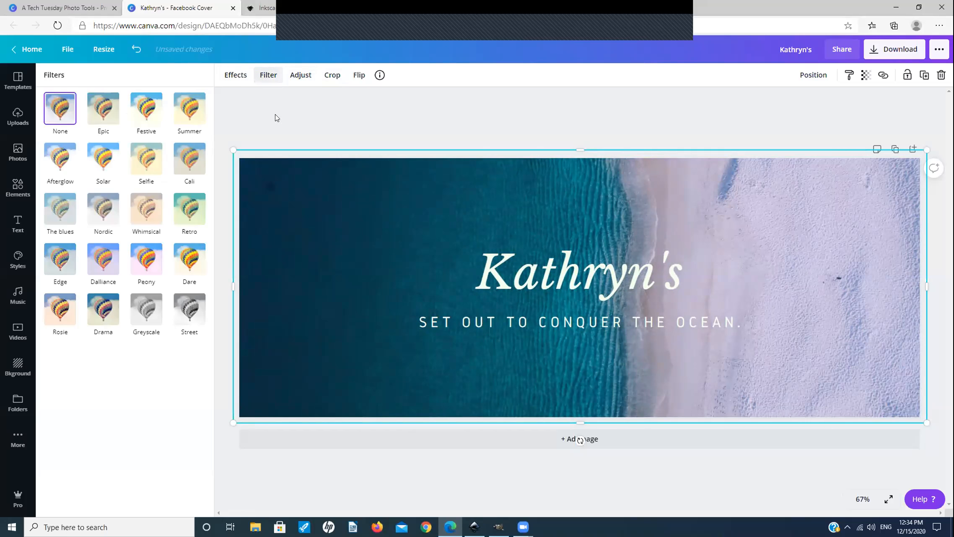
pyautogui.click(229, 78)
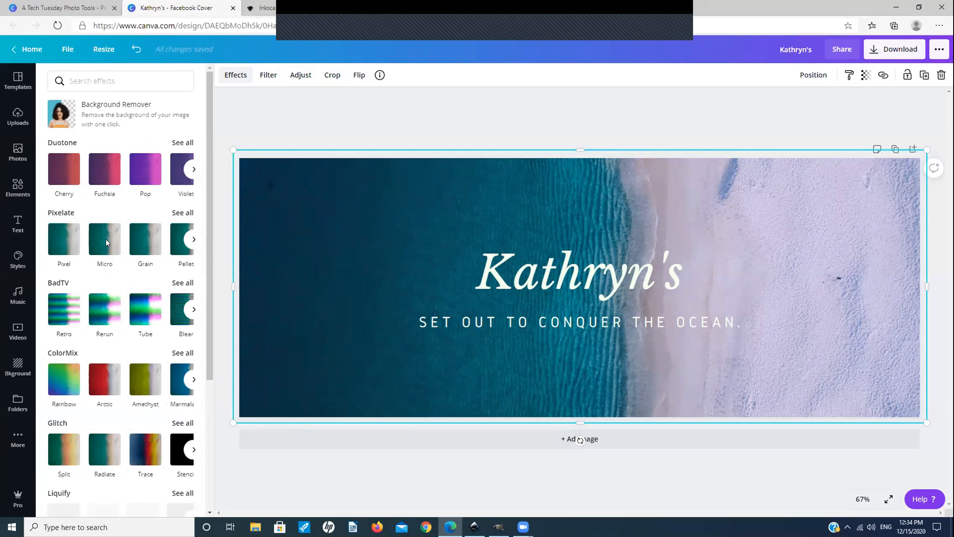
pyautogui.click(92, 235)
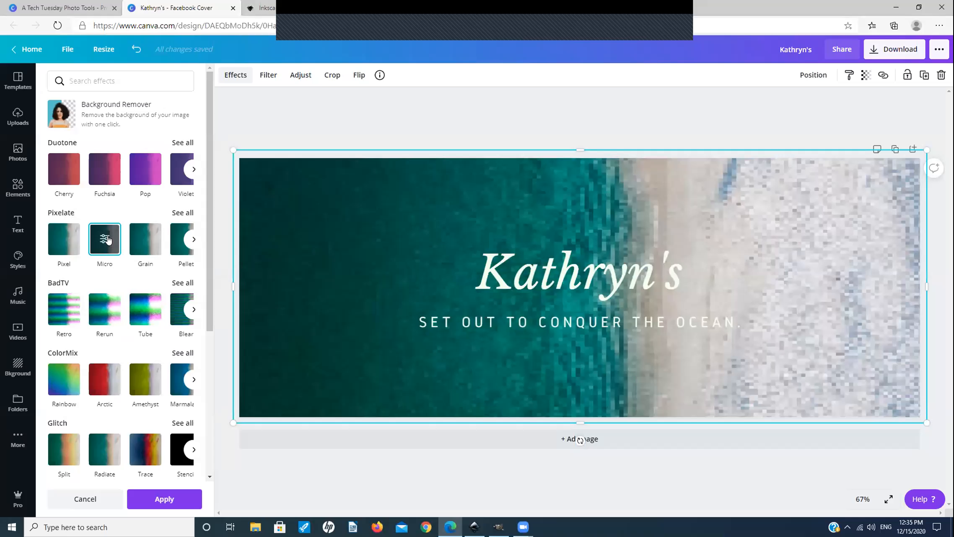
pyautogui.click(109, 259)
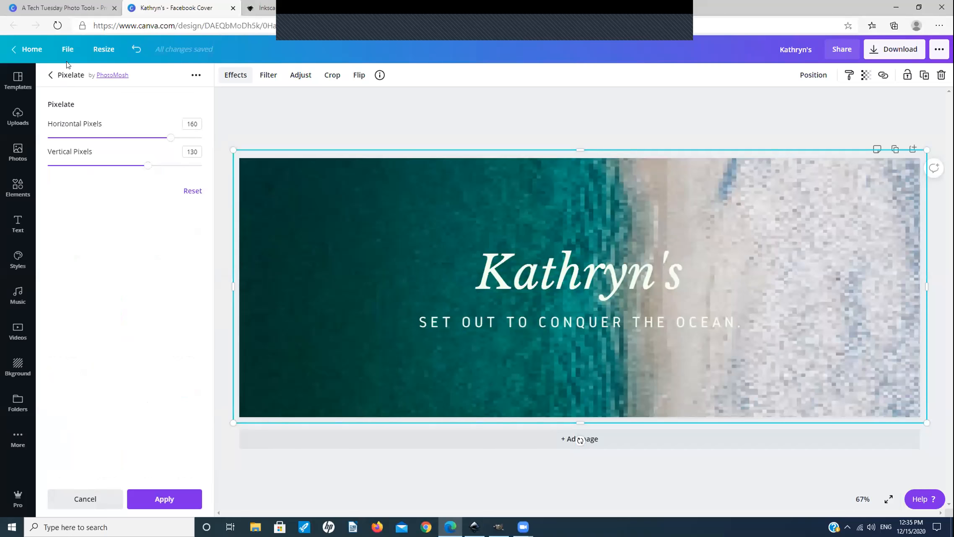
pyautogui.click(51, 75)
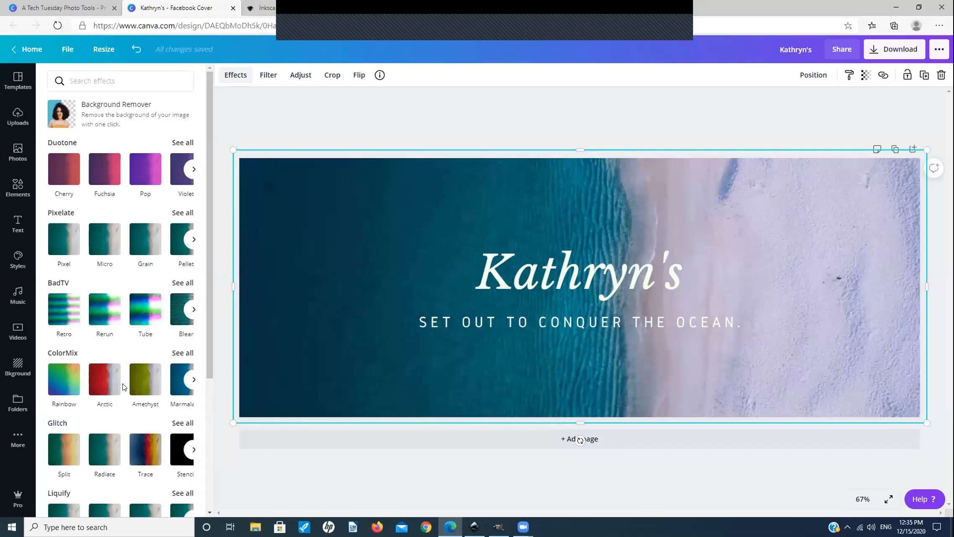
# Step: Preview the Rainbow and Glow ColorMix effects and the Polar pixelate effect on the background photo
pyautogui.click(59, 381)
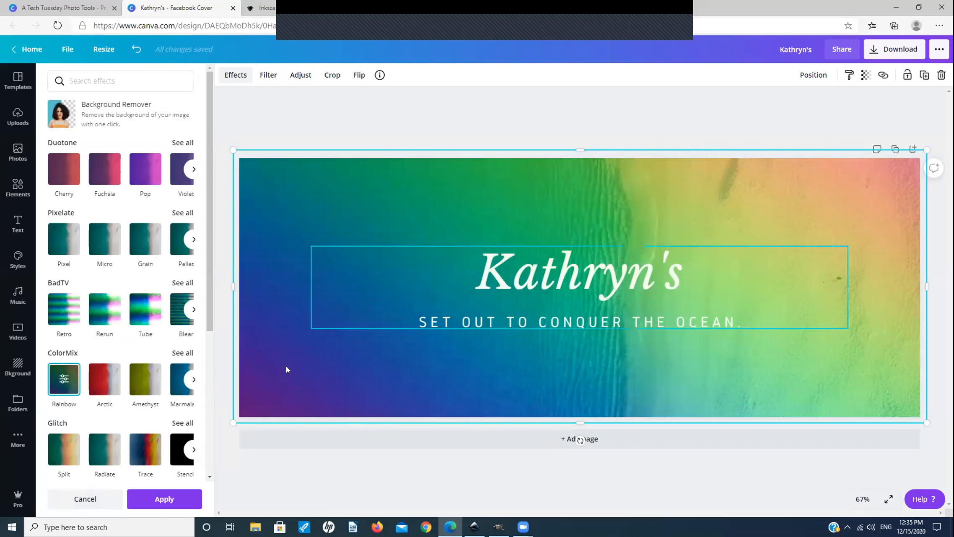
pyautogui.scroll(-3, 100, 373)
pyautogui.scroll(-2, 124, 381)
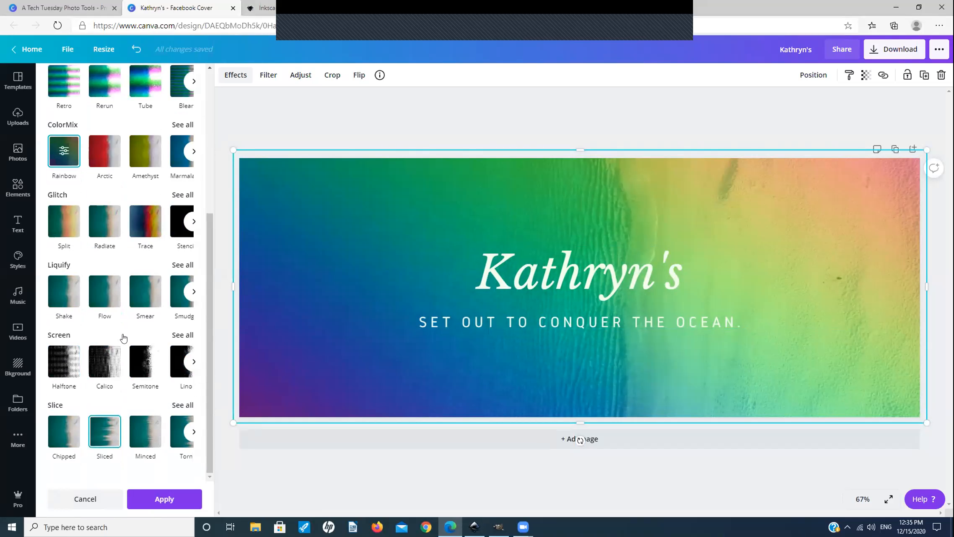
pyautogui.scroll(5, 144, 238)
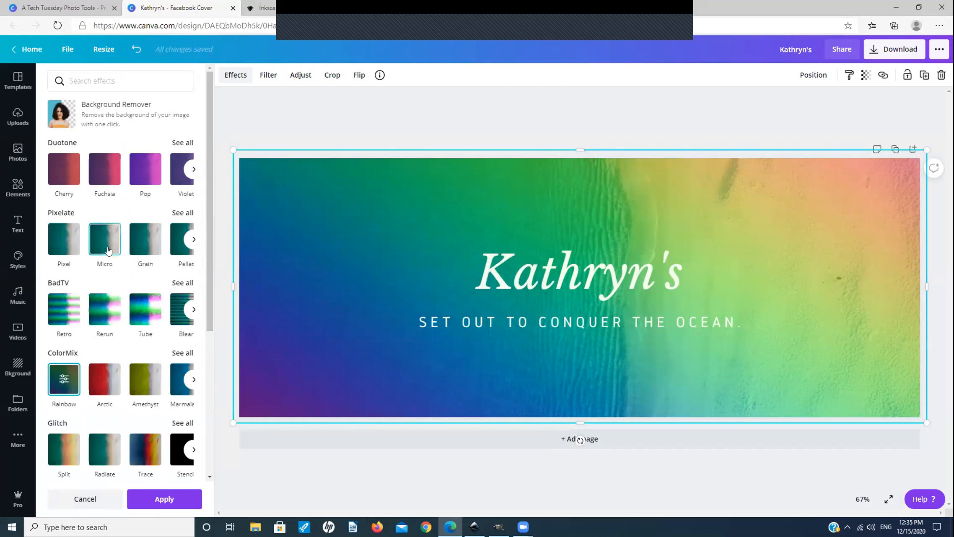
pyautogui.click(193, 379)
pyautogui.click(194, 379)
pyautogui.click(188, 378)
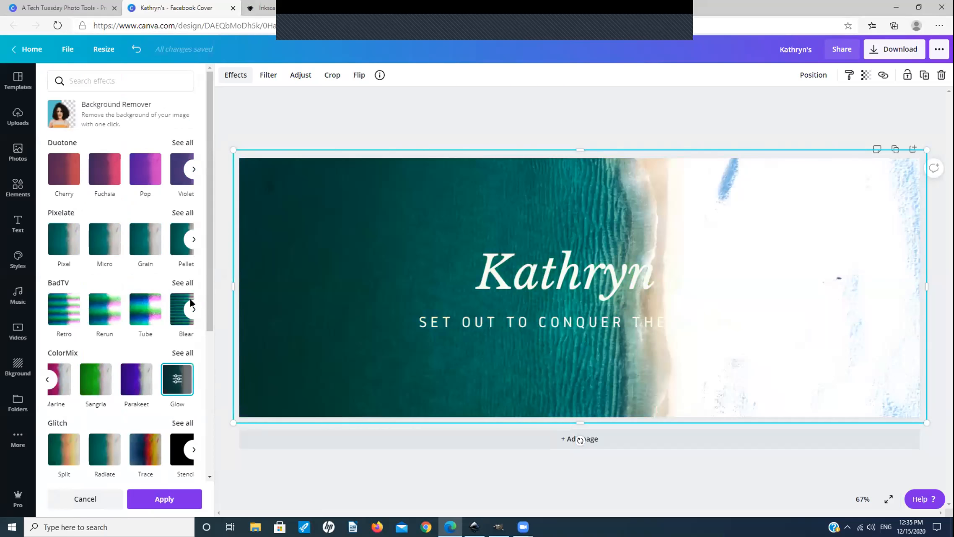
pyautogui.click(183, 213)
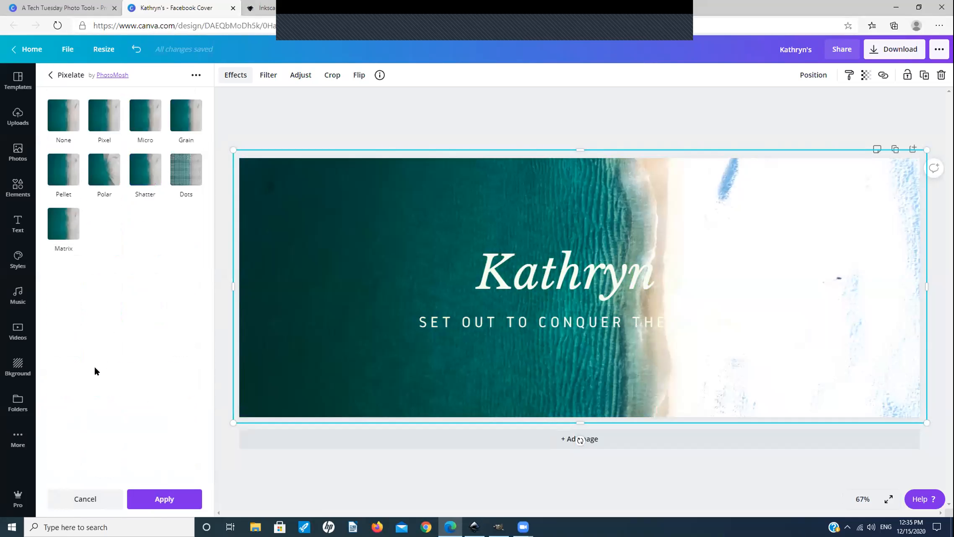
pyautogui.click(100, 171)
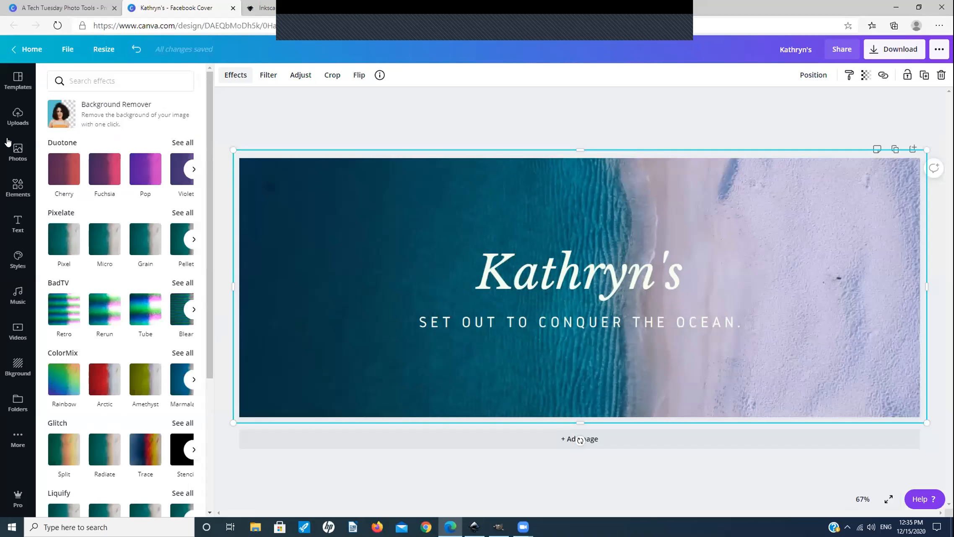
# Step: Search the photo library for "pie"
pyautogui.click(18, 150)
pyautogui.click(119, 81)
pyautogui.write('pie')
pyautogui.press('Return')
# Step: Search the photos for "sailor" and place the bearded sailor in the red cap on the left part of the cover
pyautogui.click(120, 82)
pyautogui.doubleClick(109, 83)
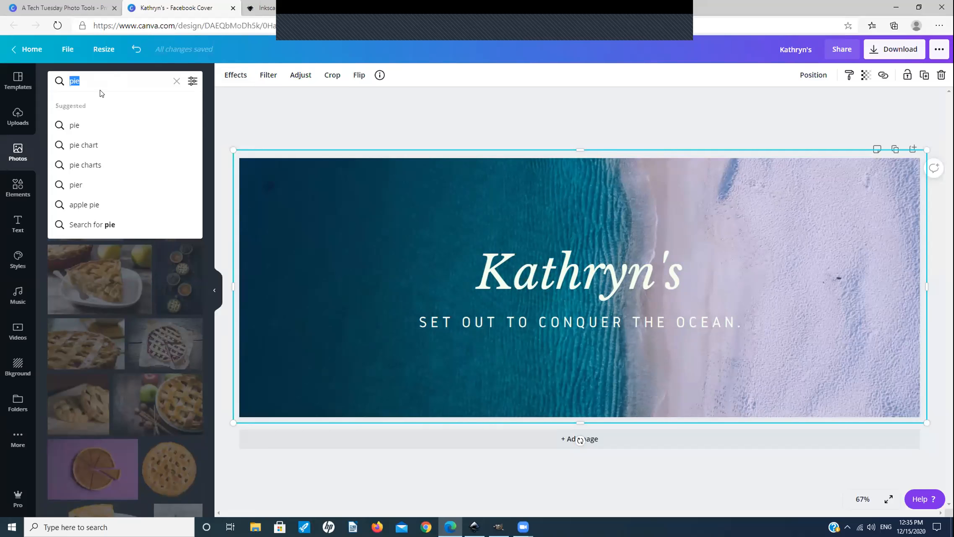
pyautogui.write('chef')
pyautogui.press('BackSpace')
pyautogui.press('BackSpace')
pyautogui.press('BackSpace')
pyautogui.press('BackSpace')
pyautogui.write('sailor')
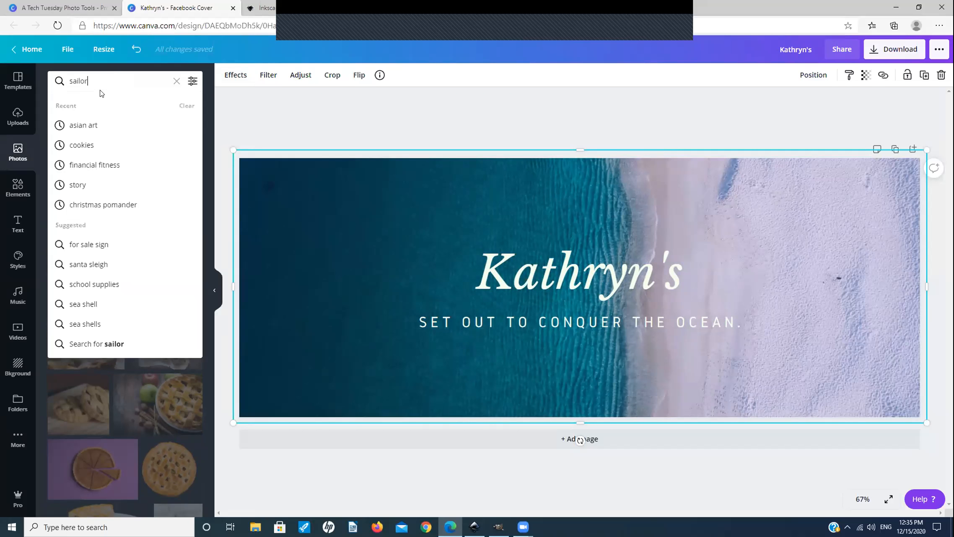
pyautogui.press('Return')
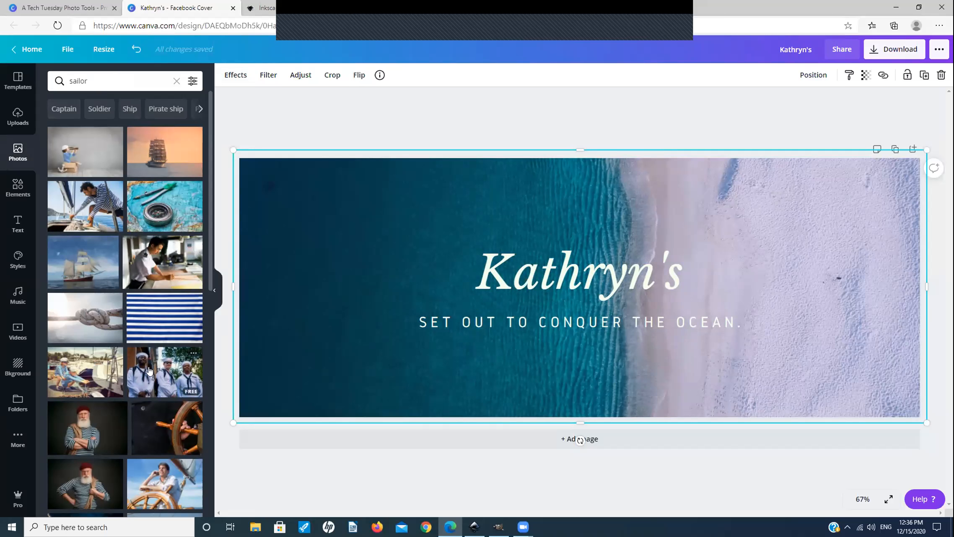
pyautogui.moveTo(92, 424); pyautogui.dragTo(408, 367)
pyautogui.moveTo(407, 214); pyautogui.dragTo(234, 222)
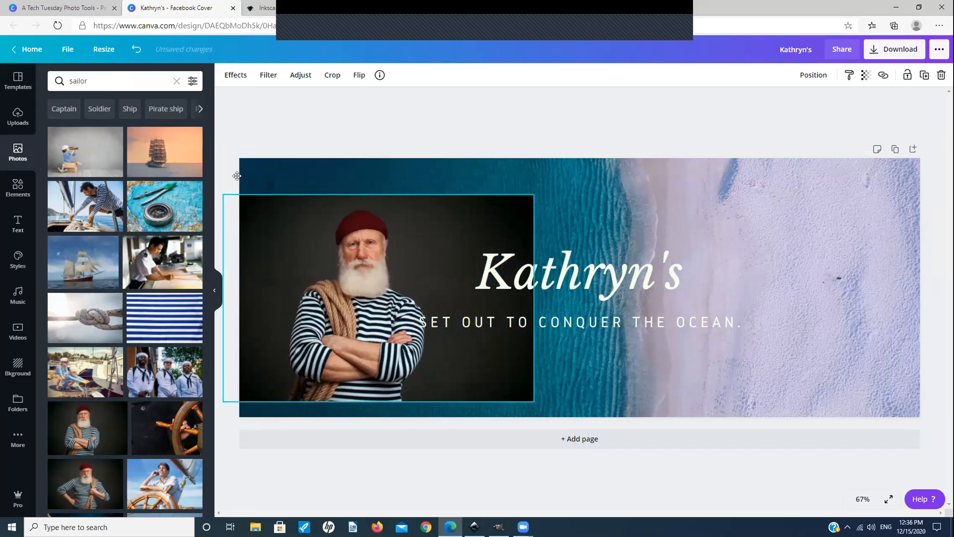
# Step: Remove the sailor photo's background and move the cutout down to the cover's bottom edge, slightly further left
pyautogui.click(233, 76)
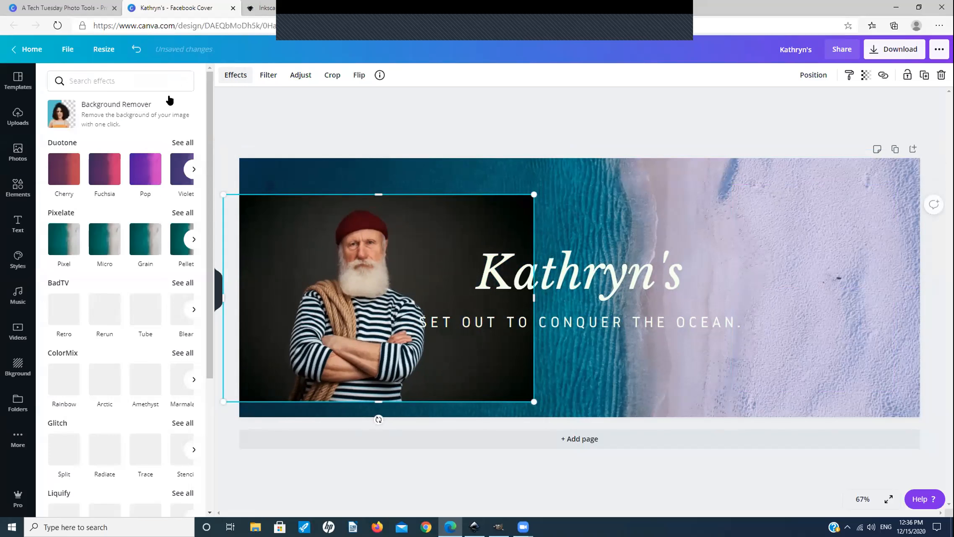
pyautogui.click(169, 100)
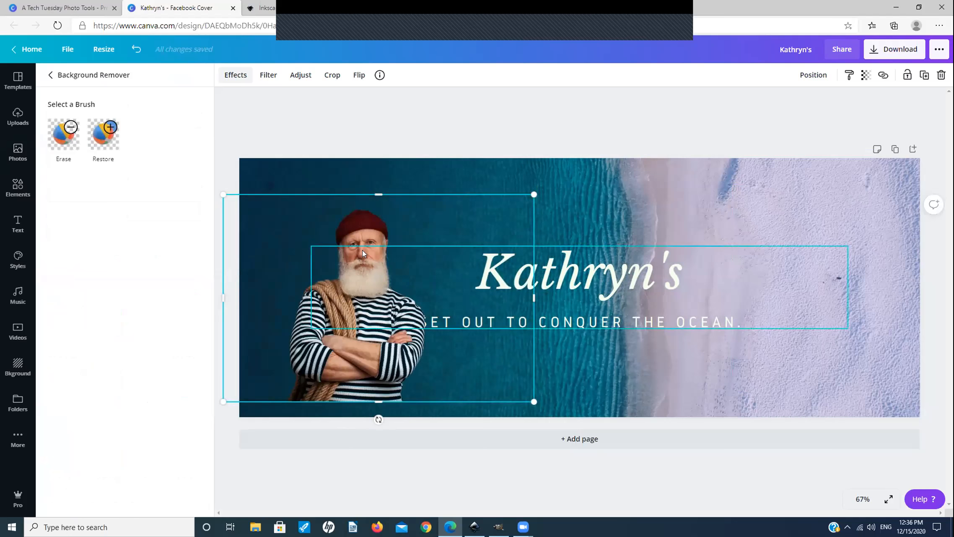
pyautogui.click(354, 360)
pyautogui.moveTo(354, 359); pyautogui.dragTo(337, 373)
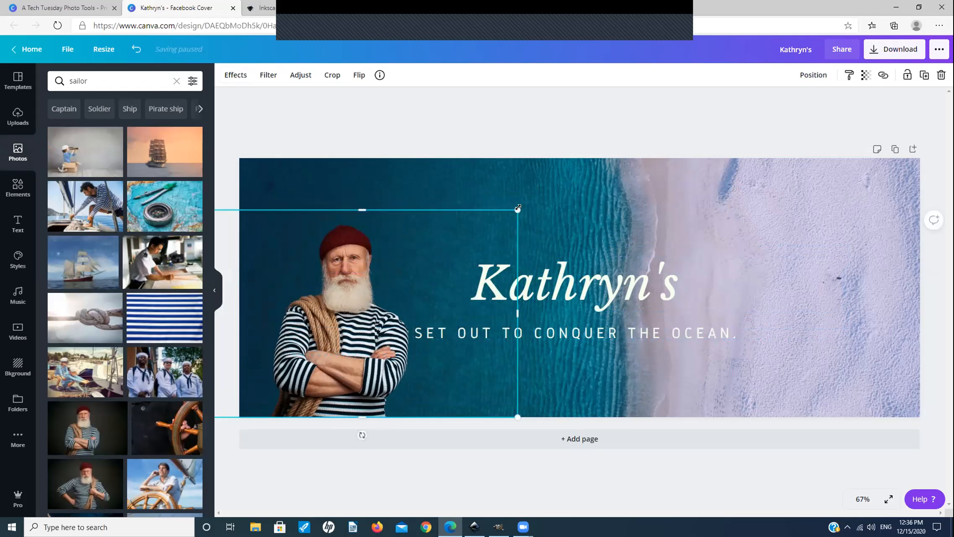
# Step: Enlarge the sailor cutout until it nearly fills the cover's height, keeping it anchored at the bottom edge
pyautogui.moveTo(594, 129); pyautogui.dragTo(585, 158)
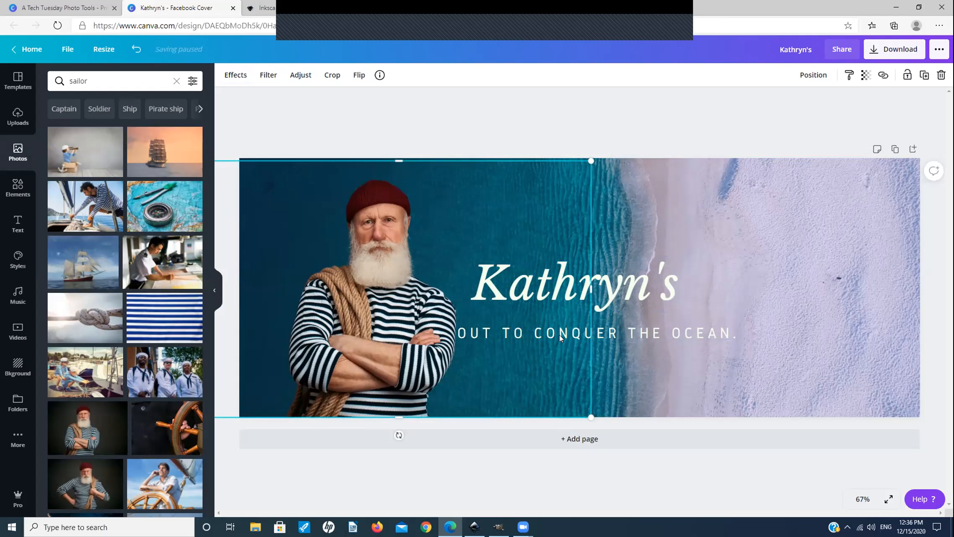
# Step: Switch to the goose photo P1000406 in GIMP, maximize its window and move the Channels - Gradients dialog clear of the photo
pyautogui.moveTo(498, 526)
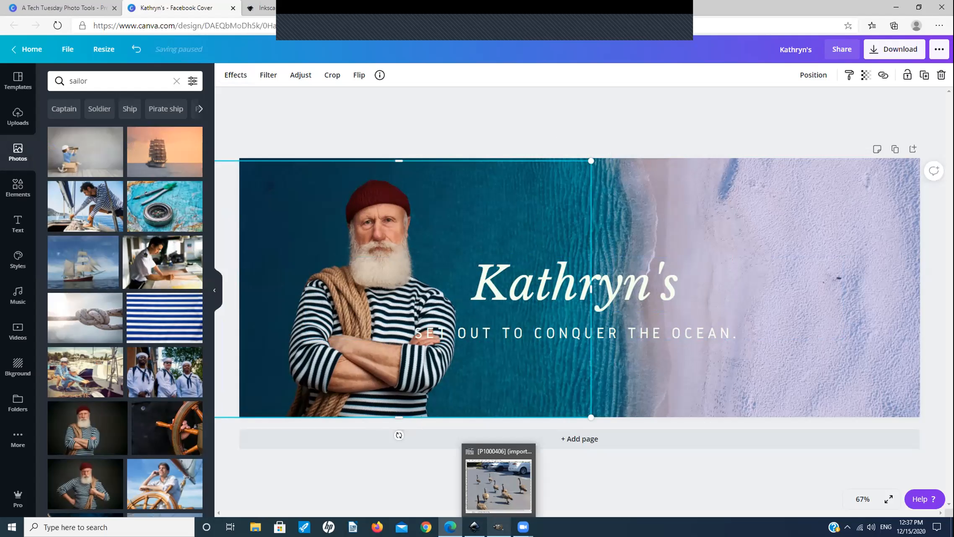
pyautogui.click(498, 486)
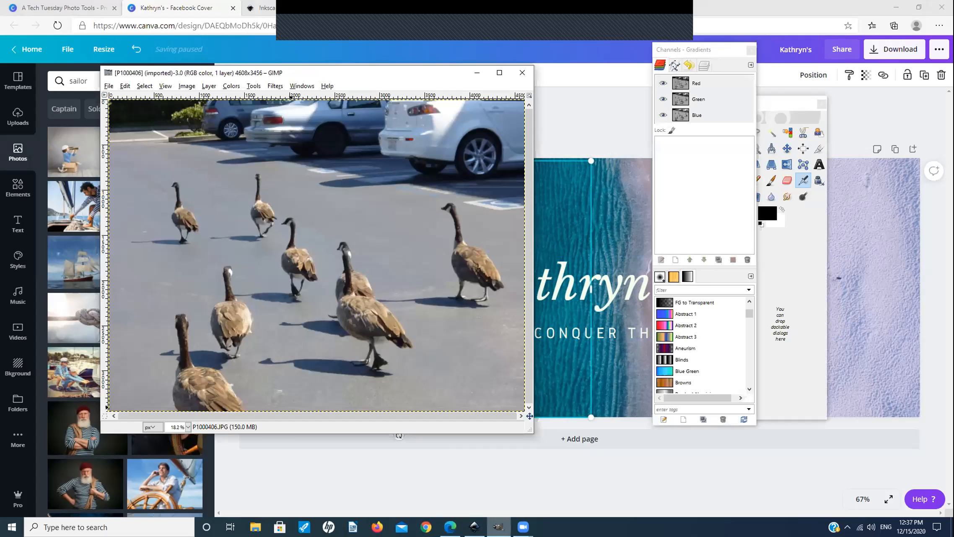
pyautogui.click(499, 72)
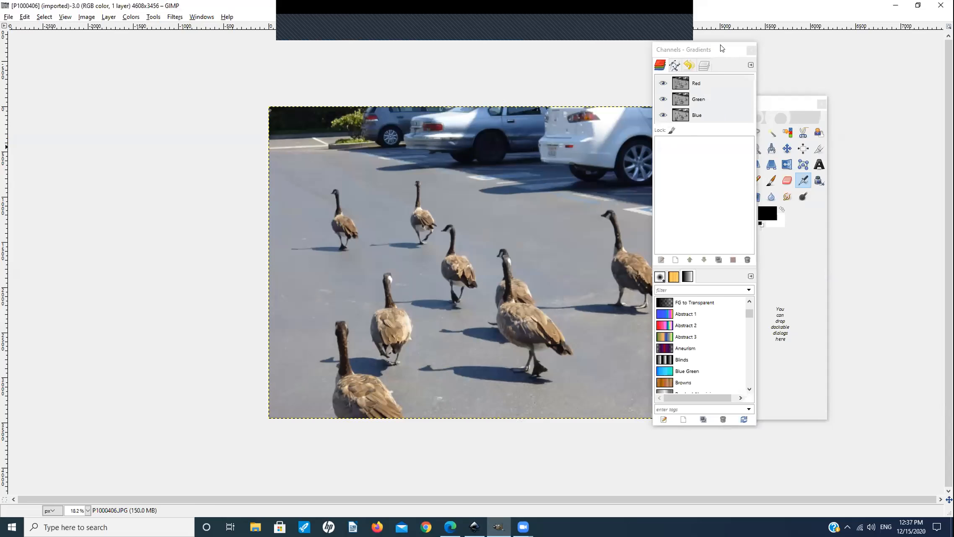
pyautogui.moveTo(721, 48); pyautogui.dragTo(906, 73)
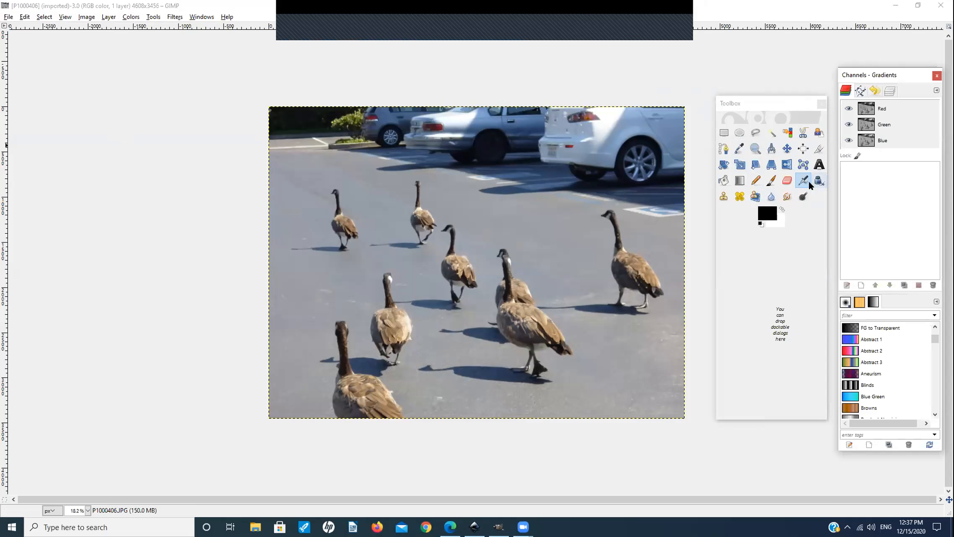
# Step: Try a small rectangle selection by the goose at the upper middle of the photo and clear it
pyautogui.click(724, 133)
pyautogui.moveTo(420, 165); pyautogui.dragTo(434, 183)
pyautogui.click(434, 183)
pyautogui.click(480, 200)
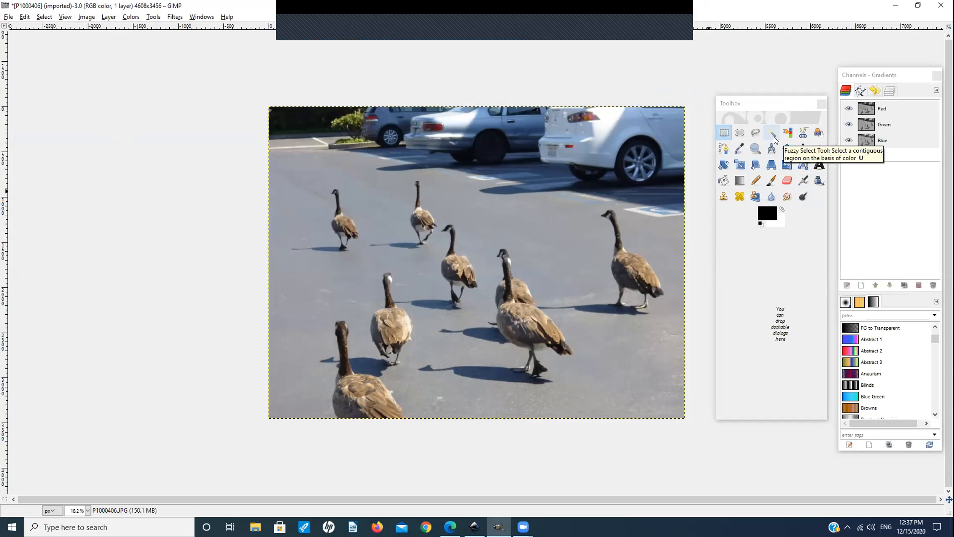
# Step: Select the grey pavement around the geese by color
pyautogui.click(787, 133)
pyautogui.click(556, 240)
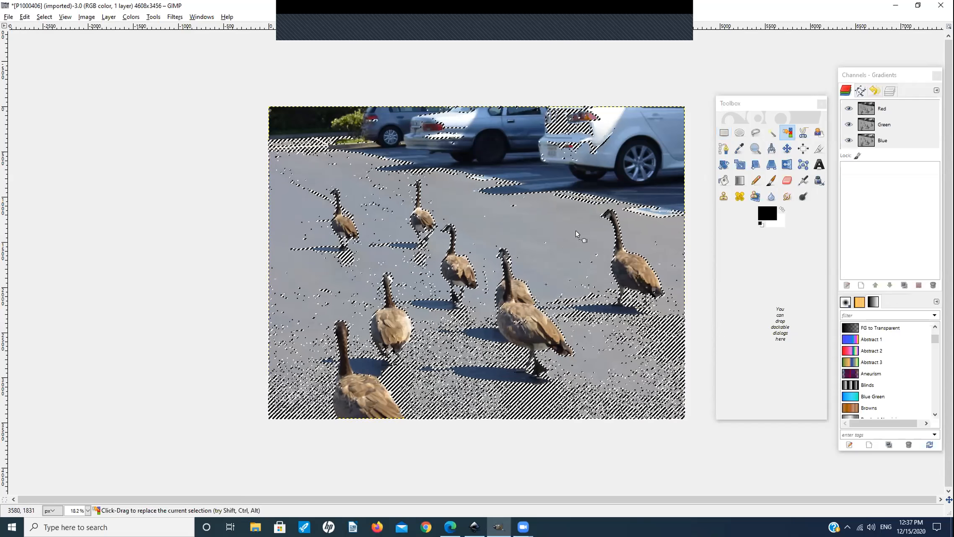
# Step: Try deleting the selected pavement to white and undo the deletion
pyautogui.click(619, 258)
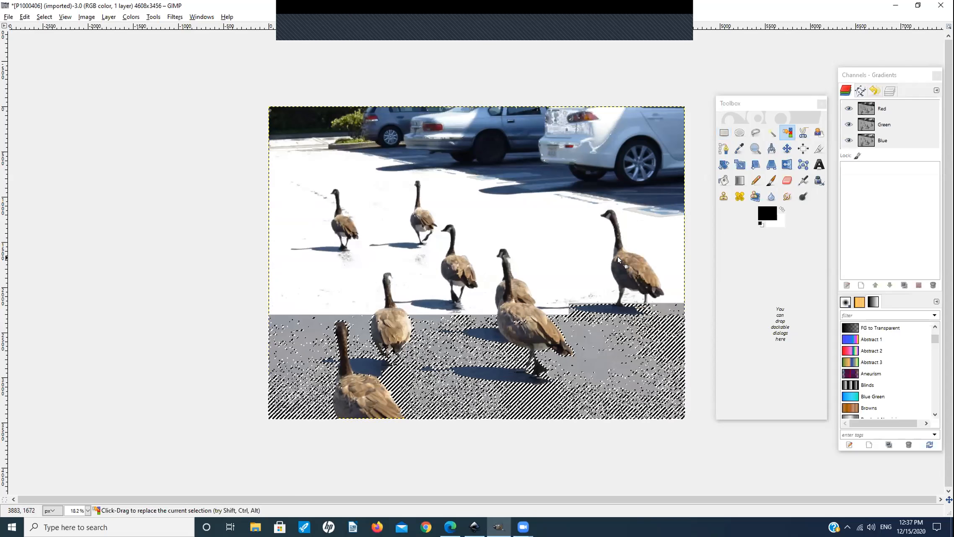
pyautogui.click(636, 322)
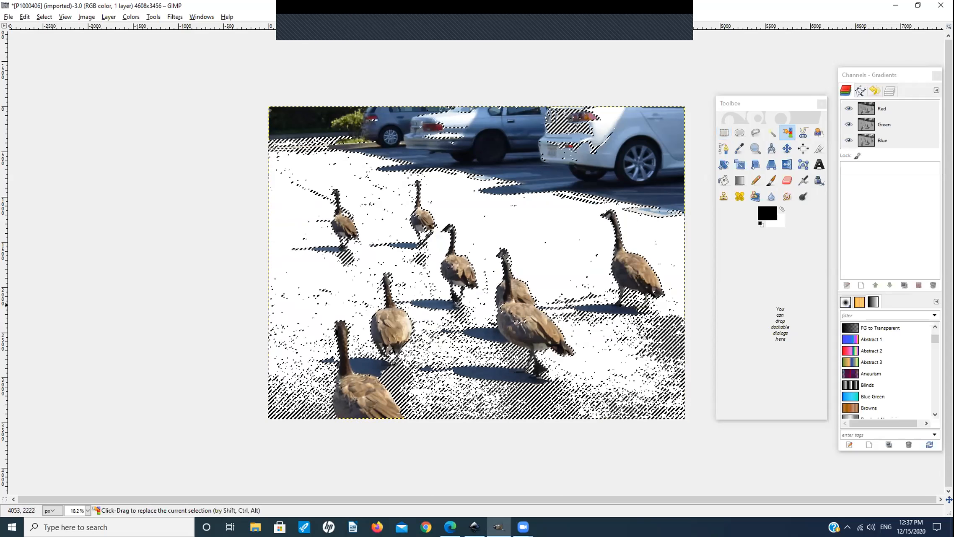
pyautogui.hotkey('ctrl', 'z')
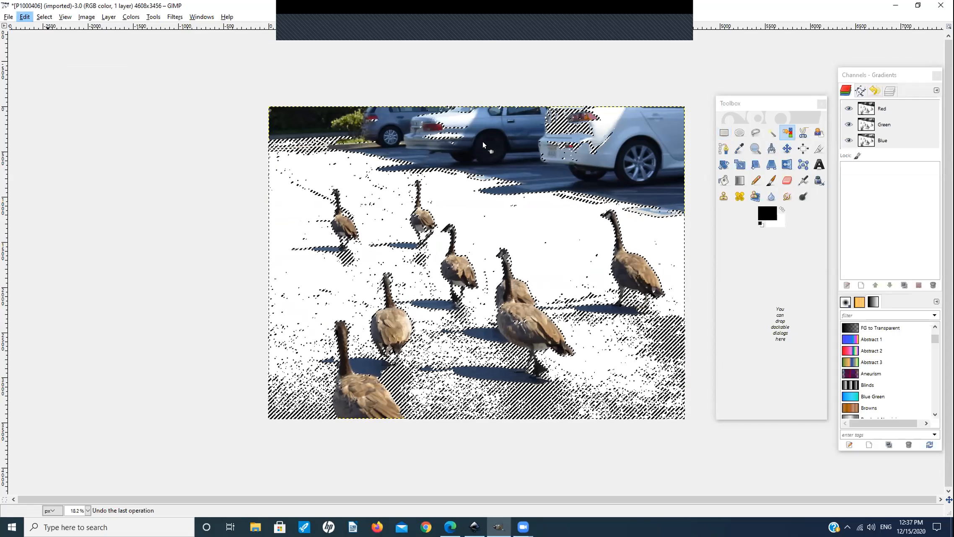
# Step: Open the Selection Editor and widen it to examine the pavement selection as a larger black-and-white mask
pyautogui.click(739, 133)
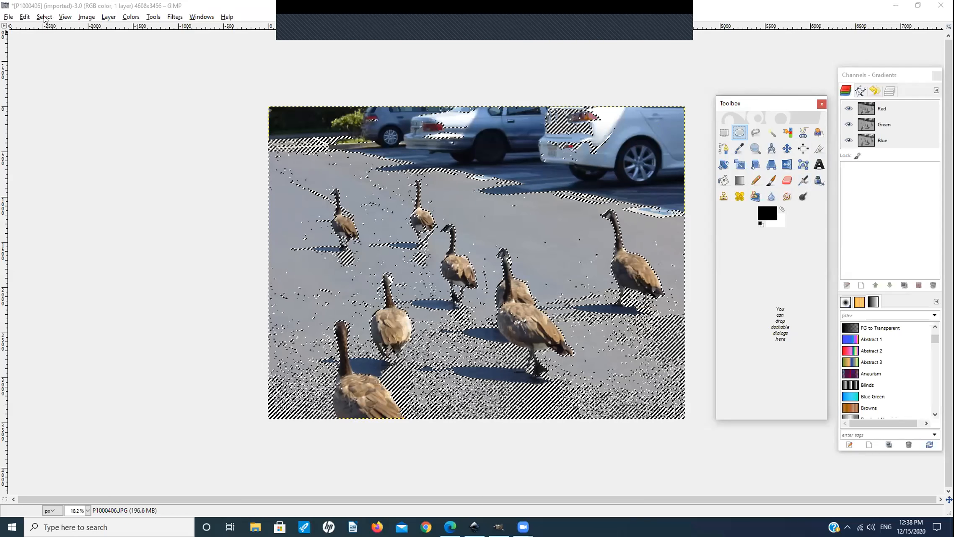
pyautogui.click(44, 18)
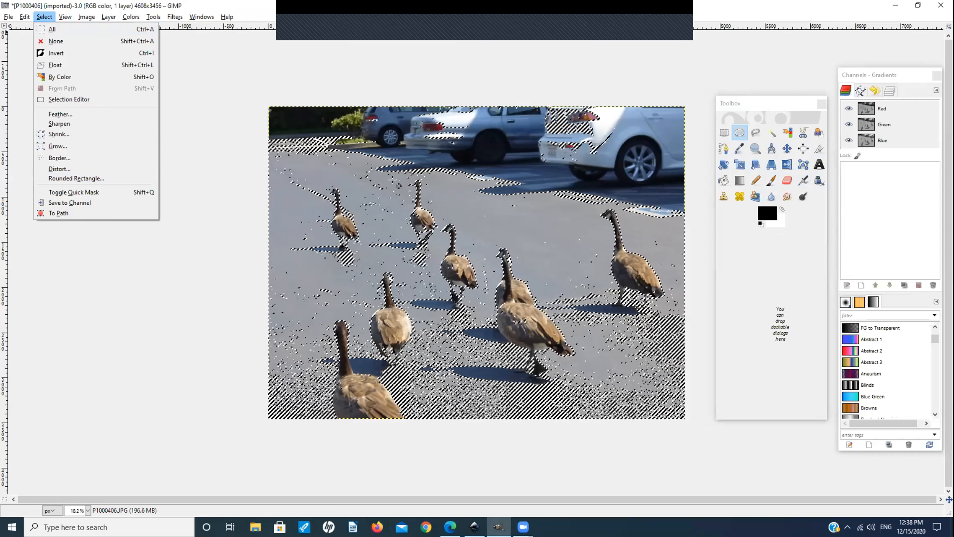
pyautogui.click(84, 99)
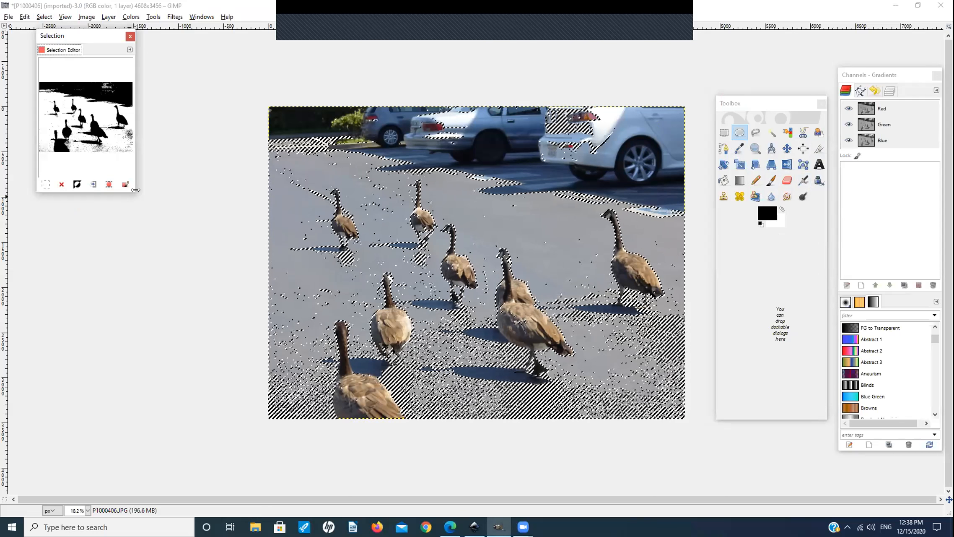
pyautogui.moveTo(136, 189); pyautogui.dragTo(418, 189)
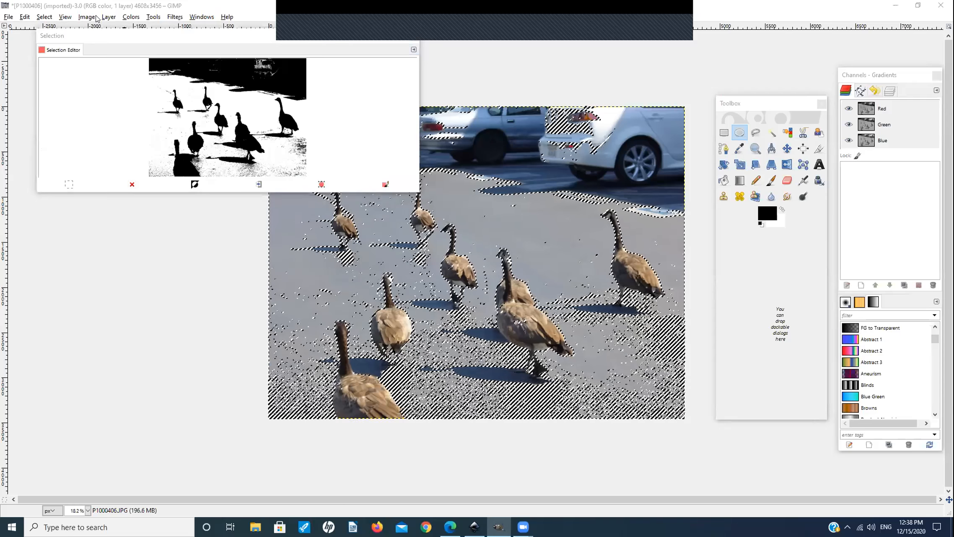
# Step: Posterize the selected pavement with 256 posterize levels
pyautogui.click(131, 16)
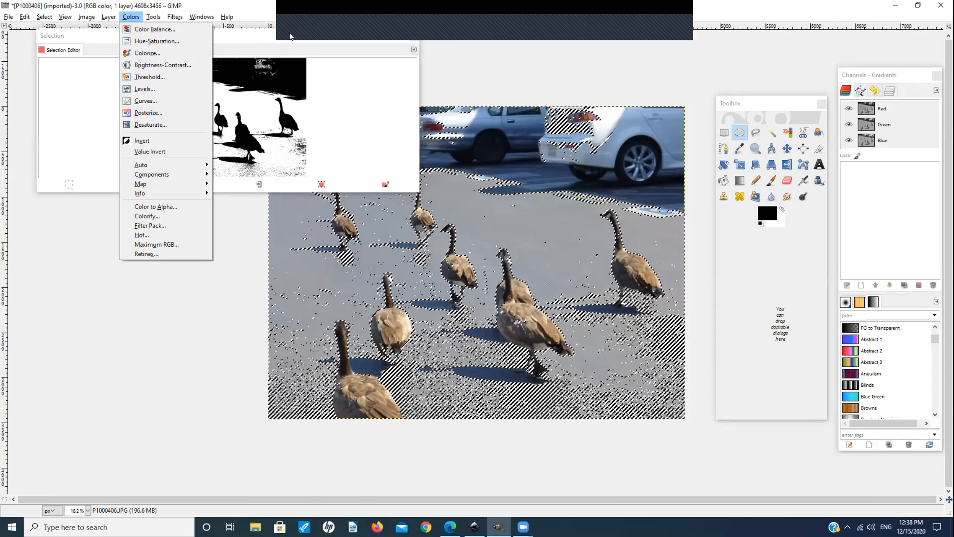
pyautogui.click(149, 113)
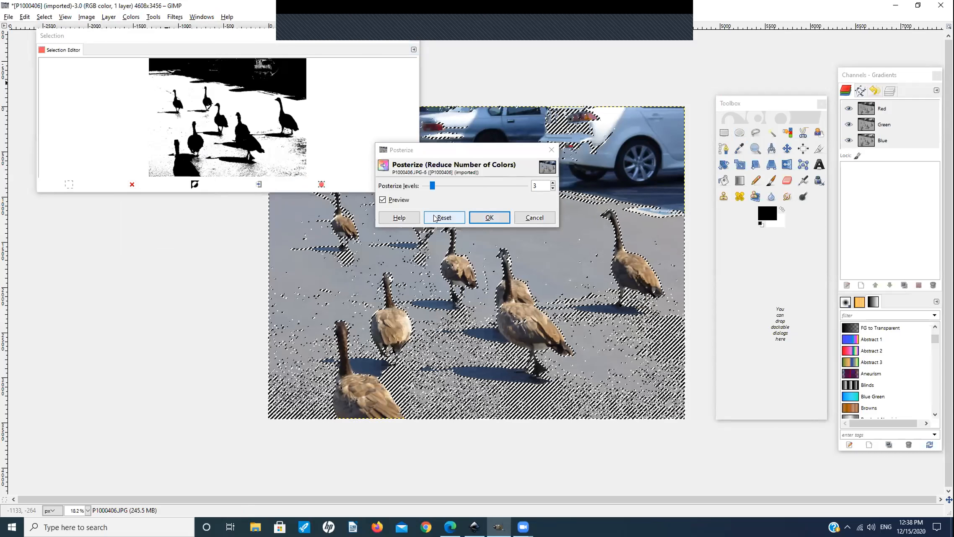
pyautogui.moveTo(432, 186); pyautogui.dragTo(530, 188)
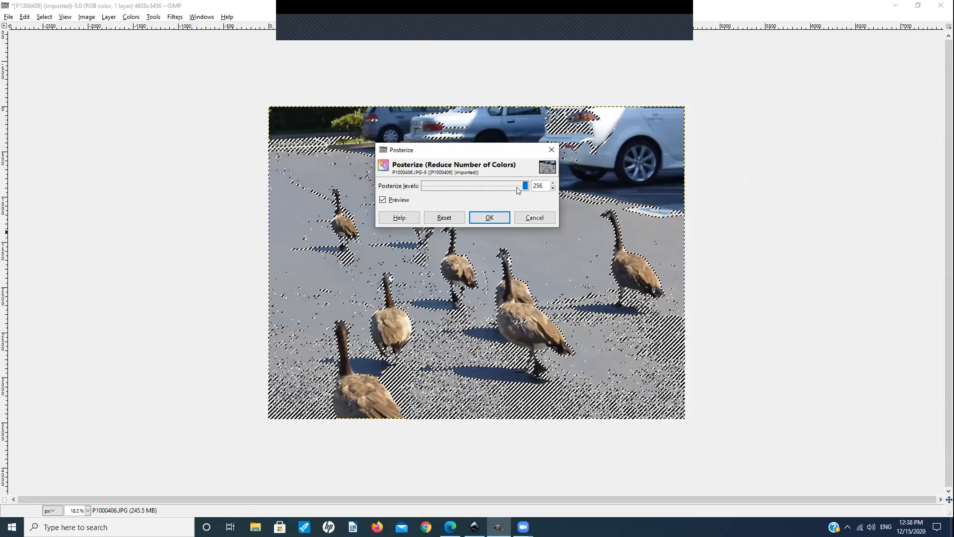
pyautogui.click(506, 218)
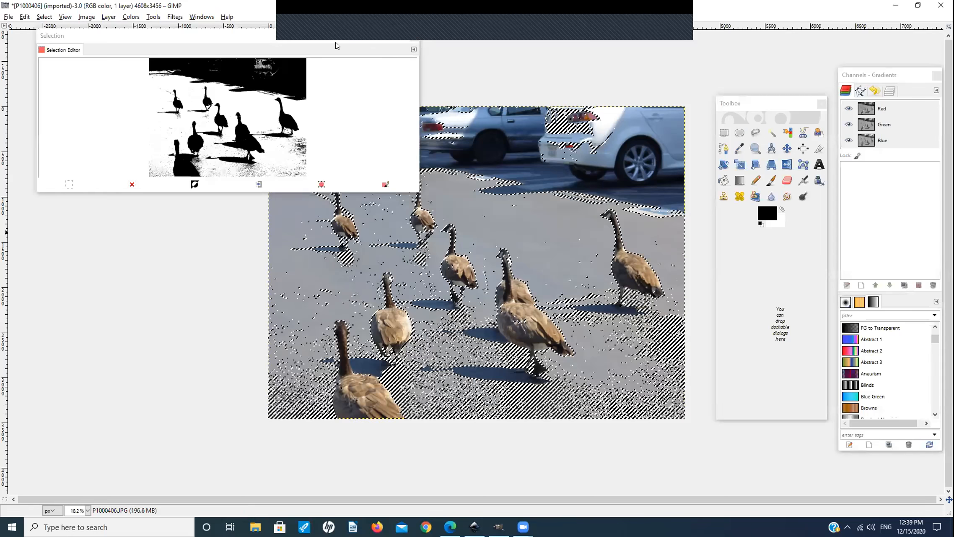
pyautogui.moveTo(366, 38); pyautogui.dragTo(242, 137)
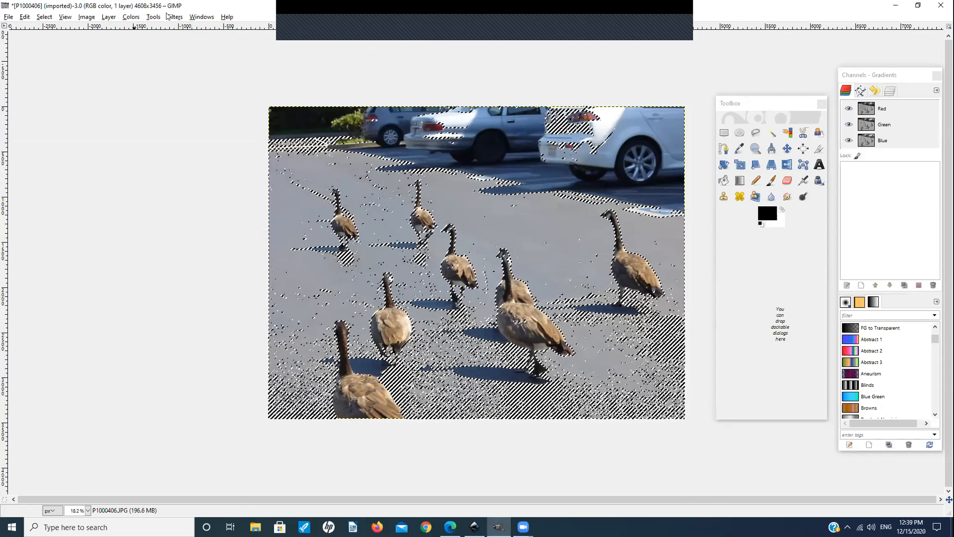
pyautogui.click(172, 16)
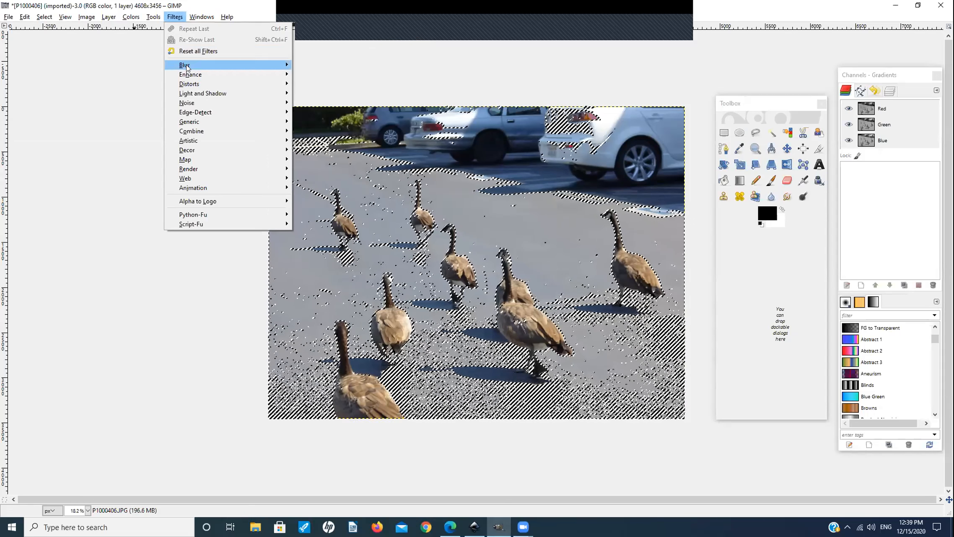
pyautogui.moveTo(200, 86)
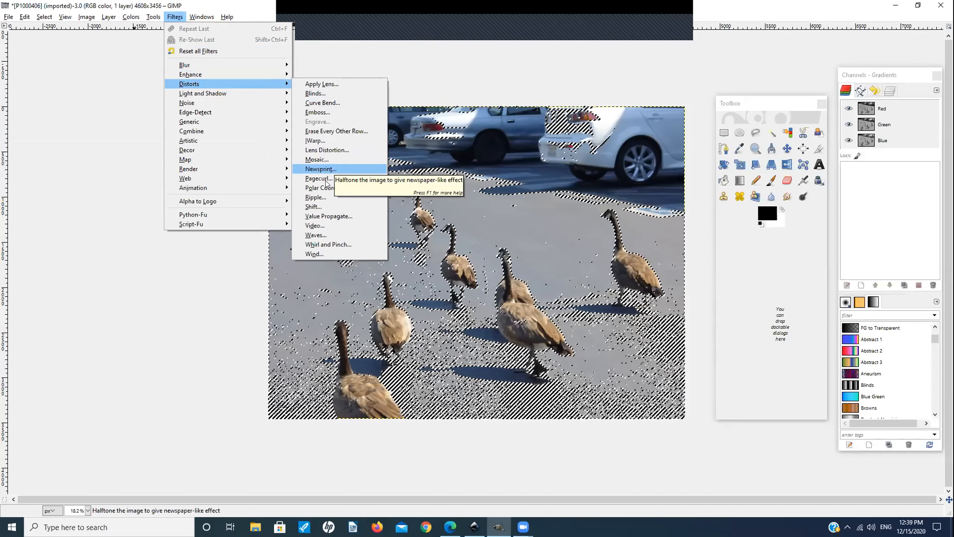
pyautogui.click(200, 369)
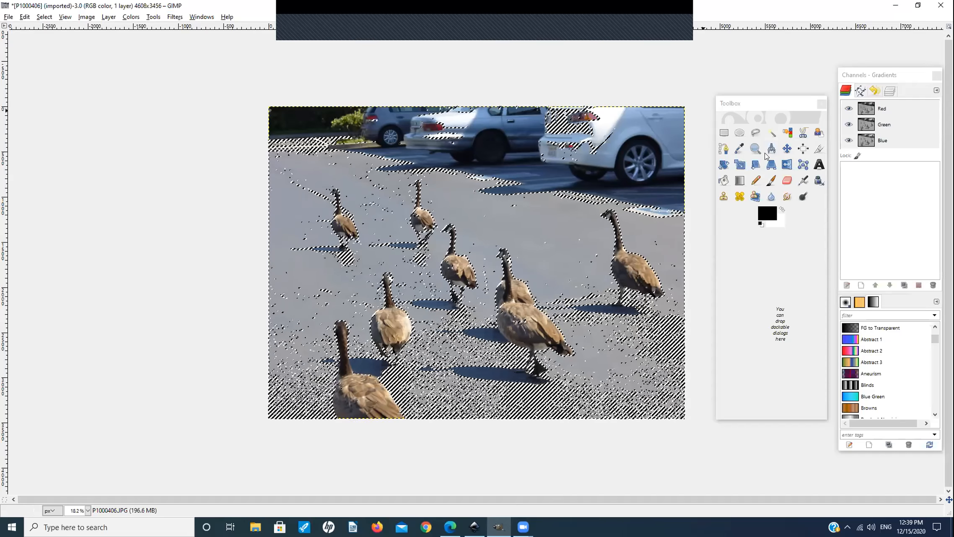
pyautogui.click(560, 225)
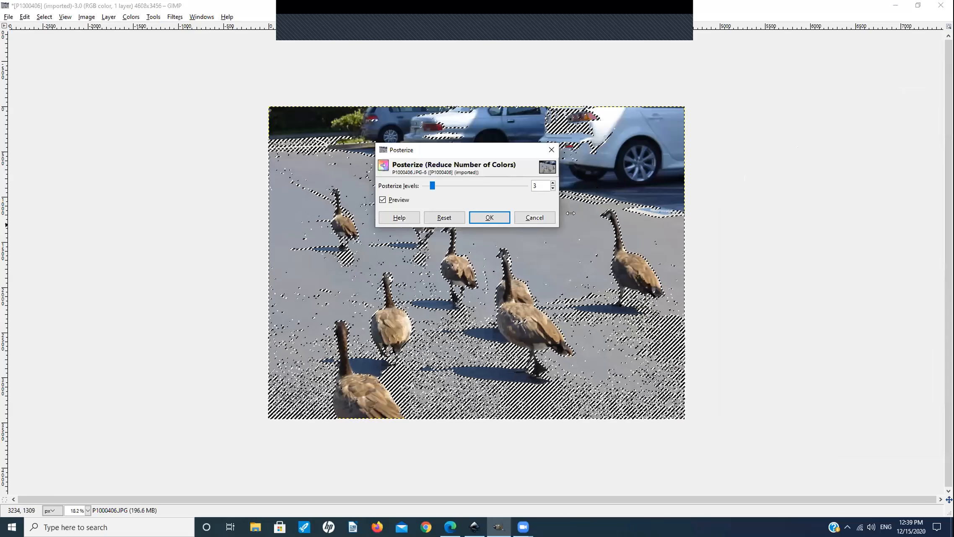
pyautogui.click(535, 218)
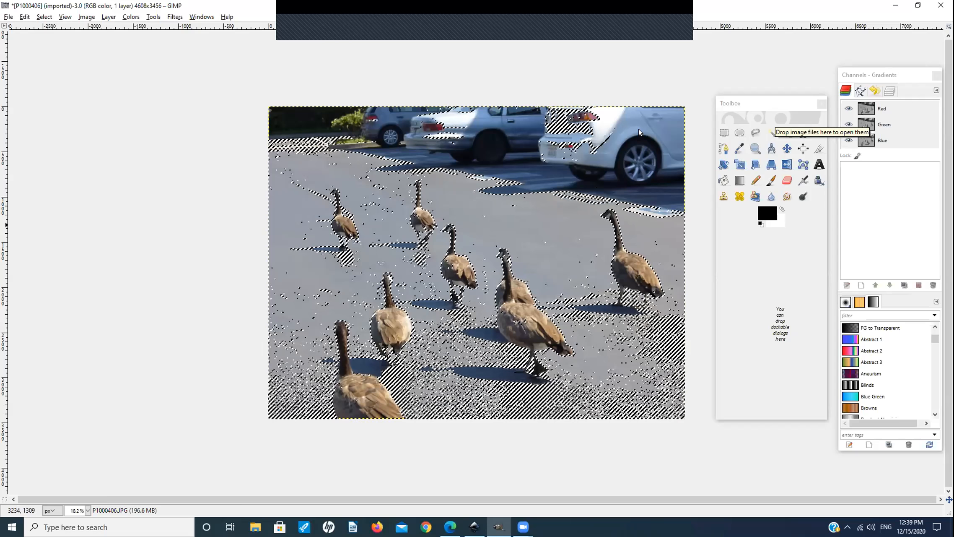
pyautogui.click(662, 8)
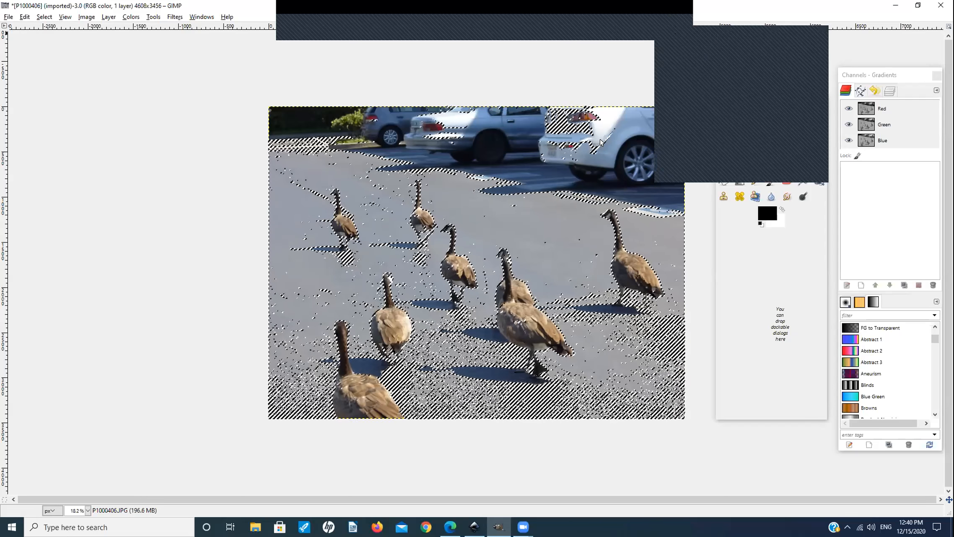
pyautogui.click(498, 77)
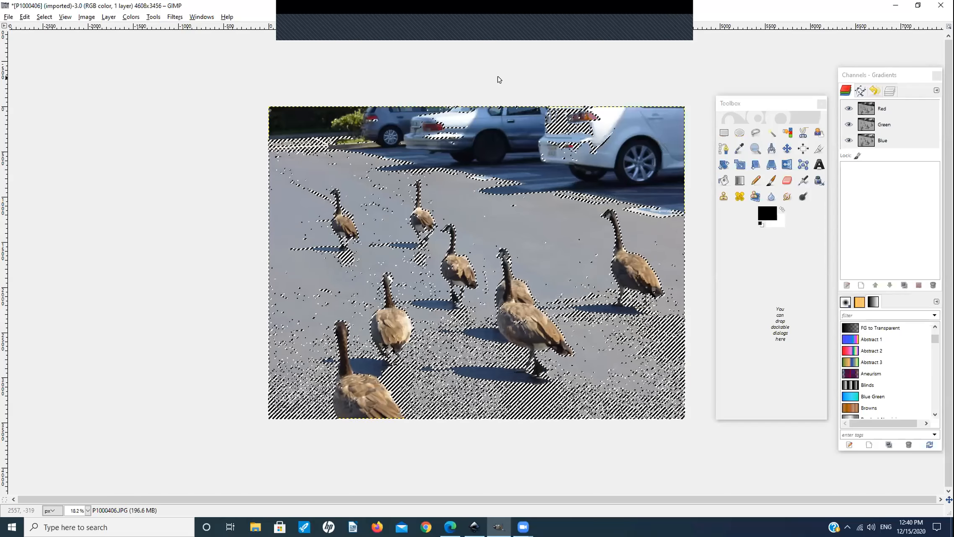